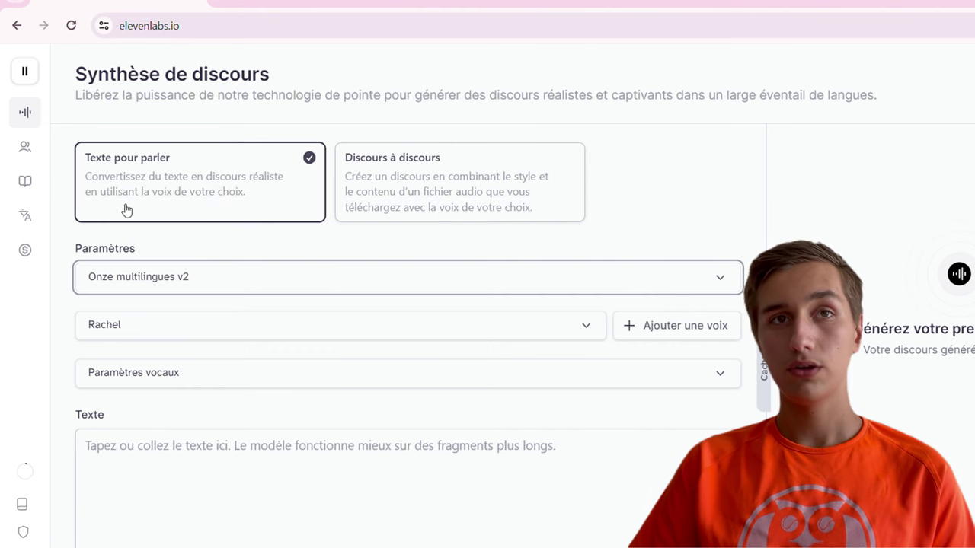
# Choose the prebuilt ElevenLabs voice Liam for the text-to-speech generation
pyautogui.scroll(-2, 168, 252)
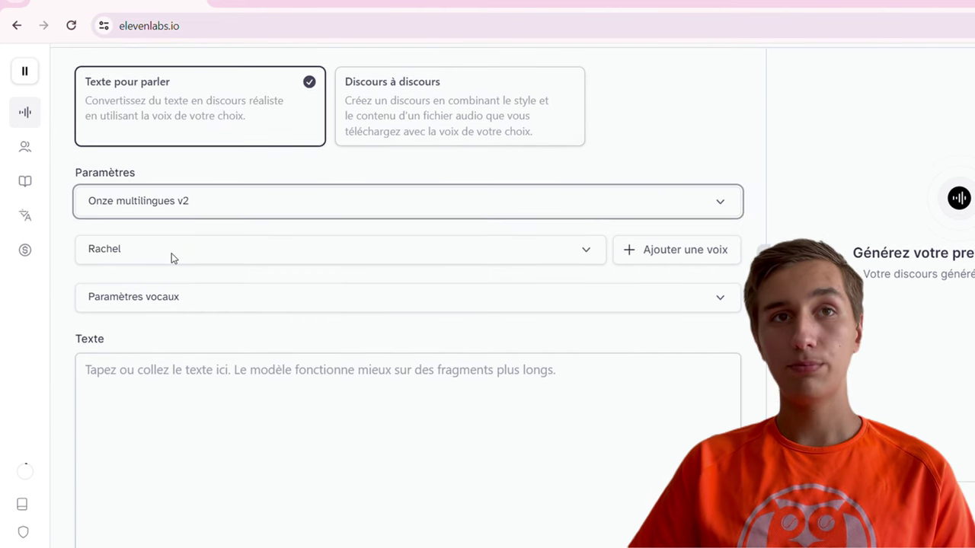
pyautogui.scroll(-1, 161, 274)
pyautogui.scroll(-1, 155, 297)
pyautogui.click(142, 320)
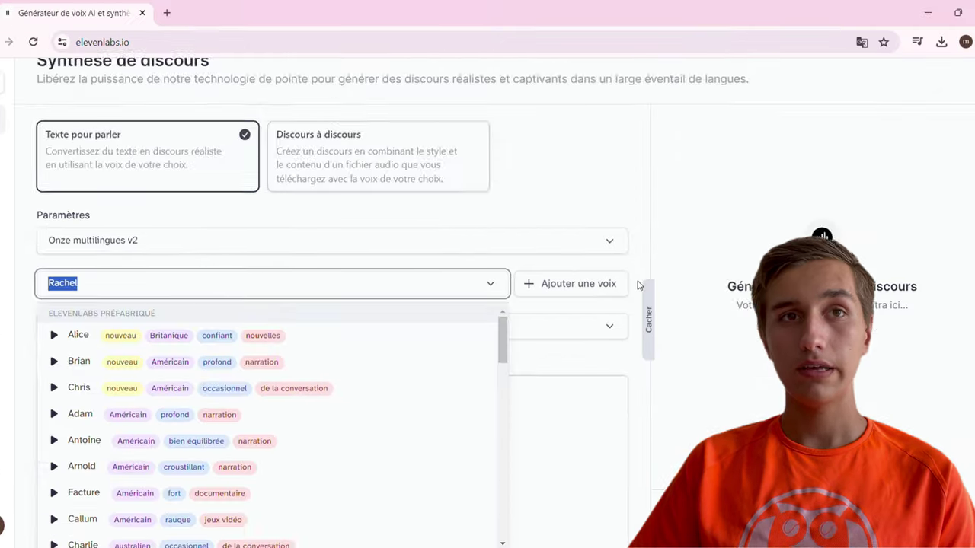
pyautogui.scroll(-2, 638, 285)
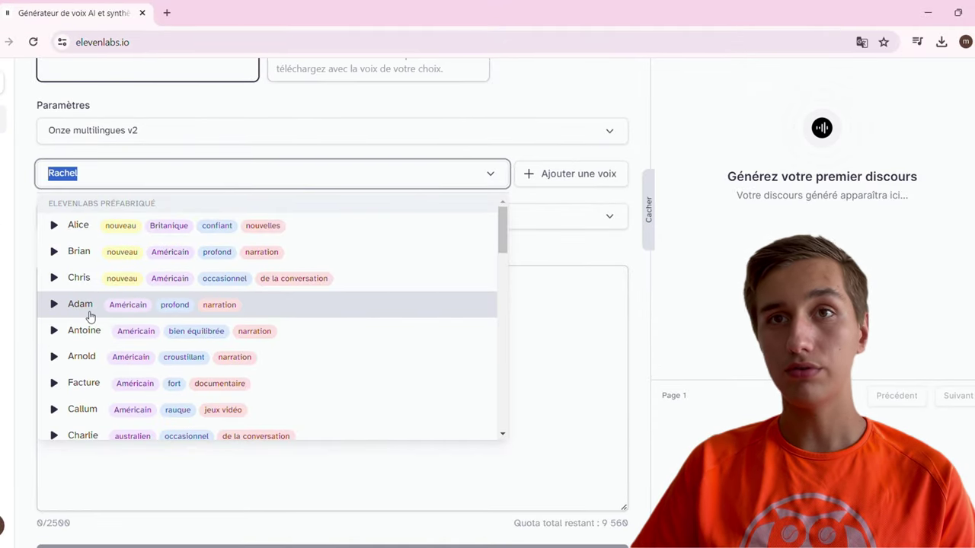
pyautogui.scroll(-3, 137, 358)
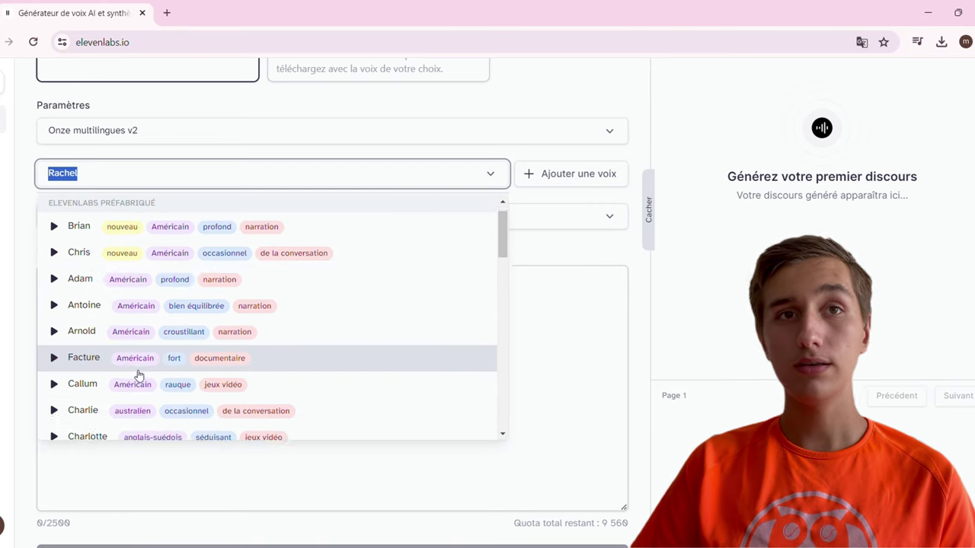
pyautogui.scroll(-4, 170, 318)
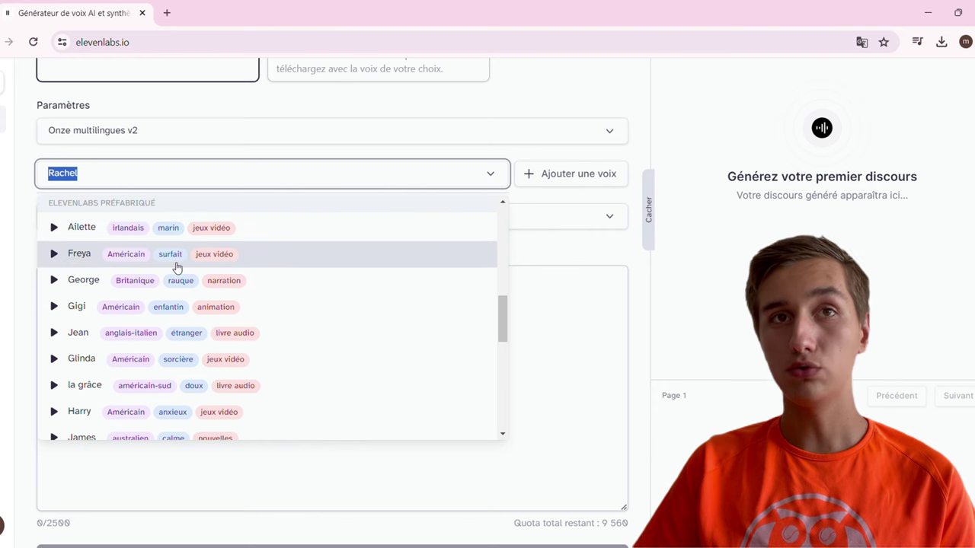
pyautogui.scroll(-1, 183, 358)
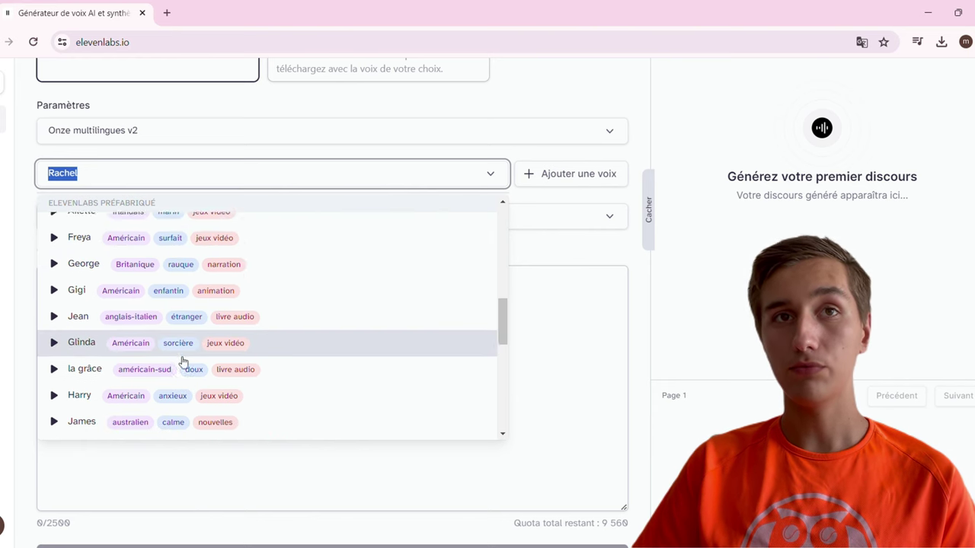
pyautogui.scroll(-3, 183, 361)
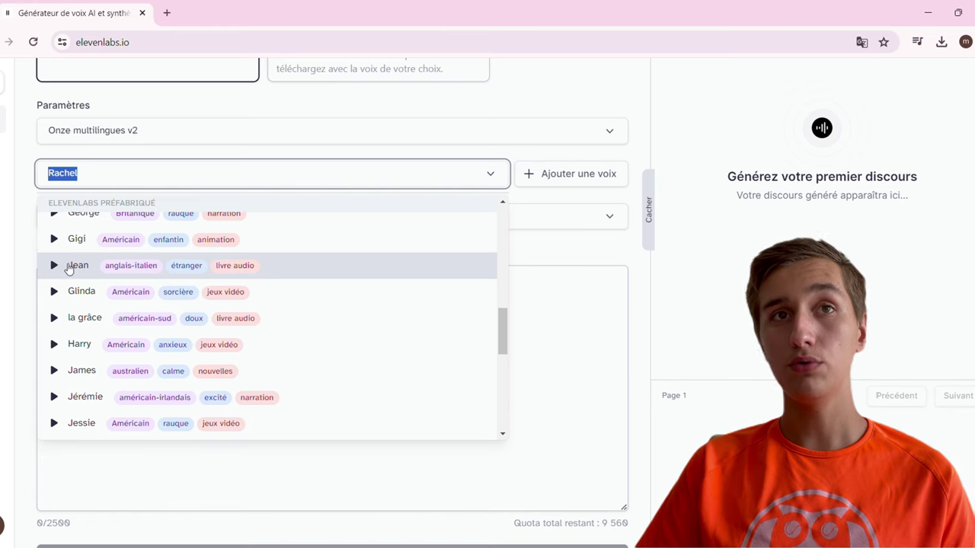
pyautogui.scroll(-5, 73, 305)
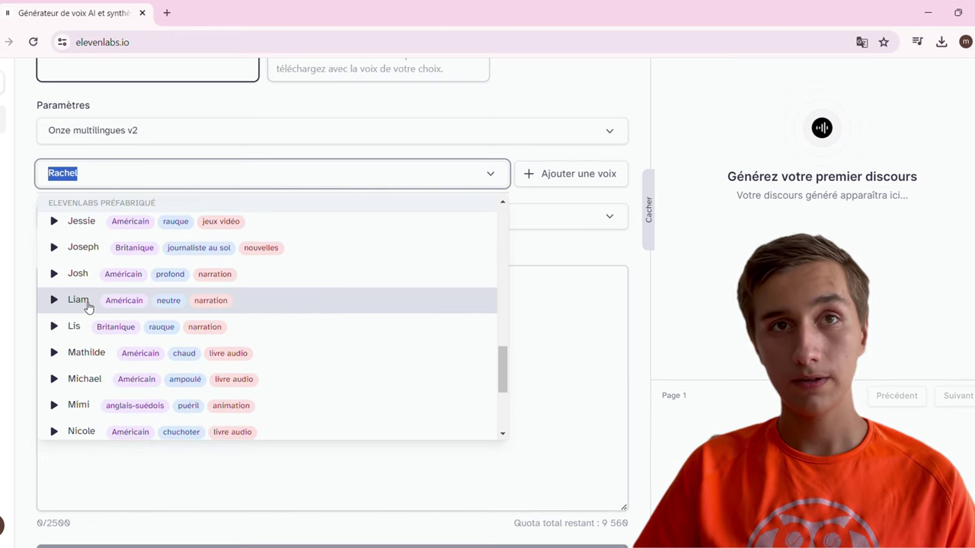
pyautogui.click(88, 306)
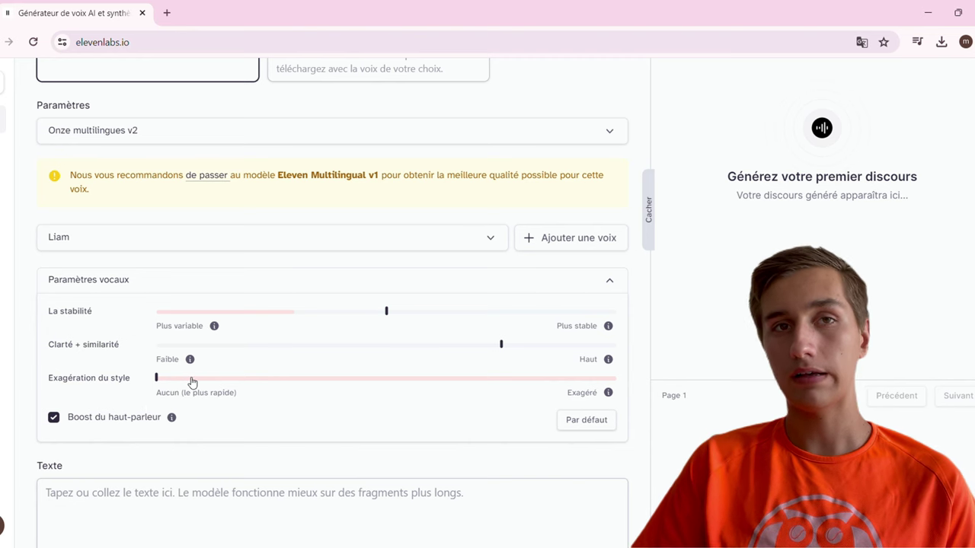
# Enter the French paragraph beginning "L'intelligence artificielle est un processus d'imitation" as the speech text, leaving out the abbreviation "(IA)"
pyautogui.scroll(-3, 203, 380)
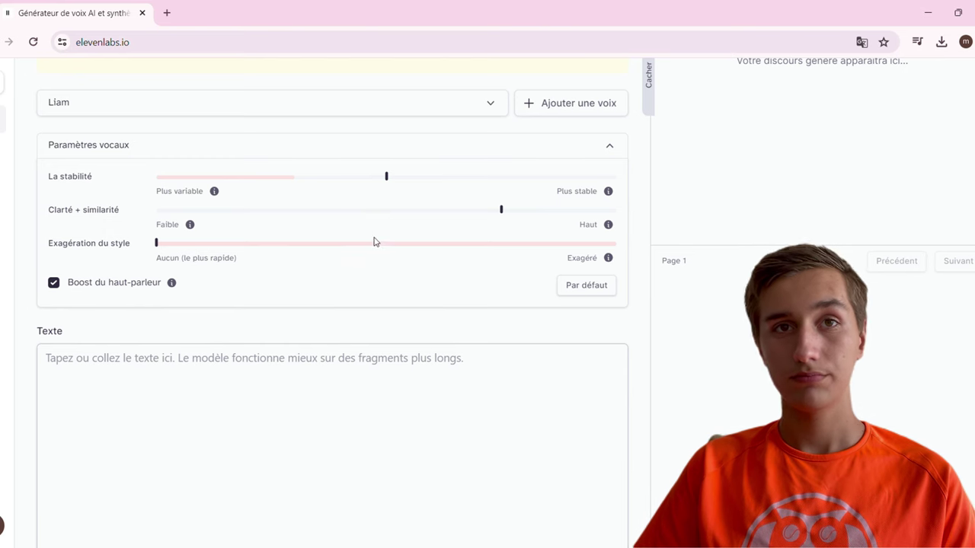
pyautogui.scroll(-1, 366, 209)
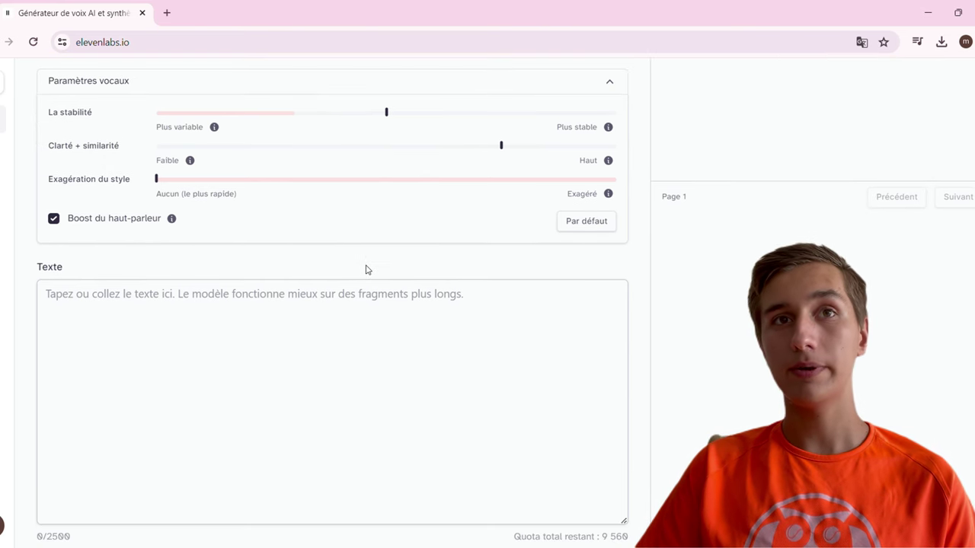
pyautogui.click(181, 323)
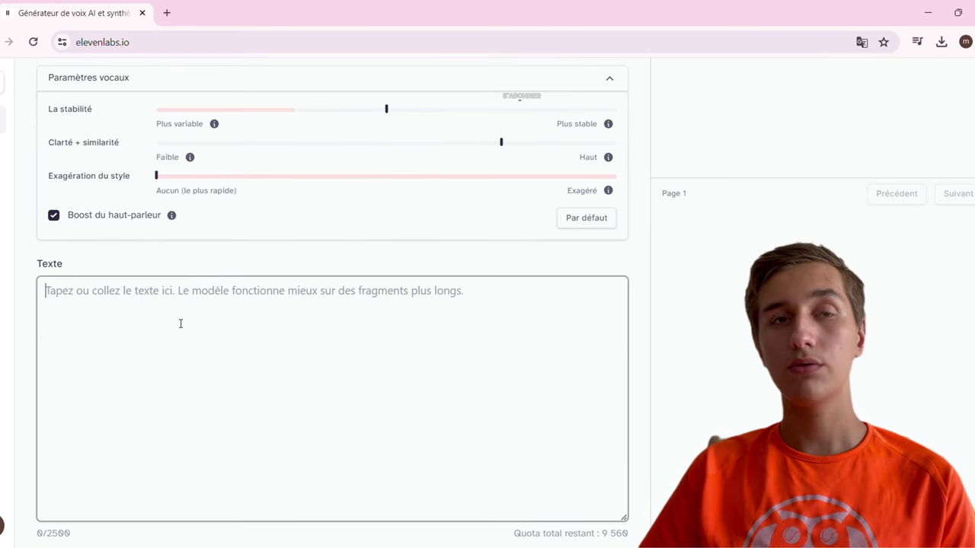
pyautogui.write("L'intelligence artificielle (IA) est un processus d'imitation de l'intelligence humaine qui repose sur la création et l'application d'algorithmes exécutés dans un environnement informatique dynamique. Son but est de permettre à des ordinateurs de penser et d'agir comme des êtres humains.")
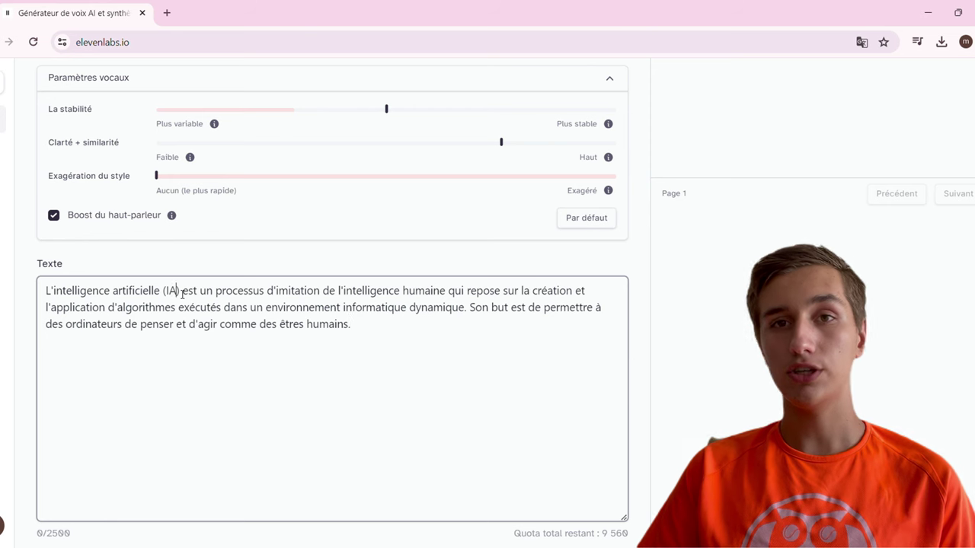
pyautogui.press('BackSpace')
pyautogui.press('BackSpace')
pyautogui.press('BackSpace')
pyautogui.press('BackSpace')
pyautogui.press('BackSpace')
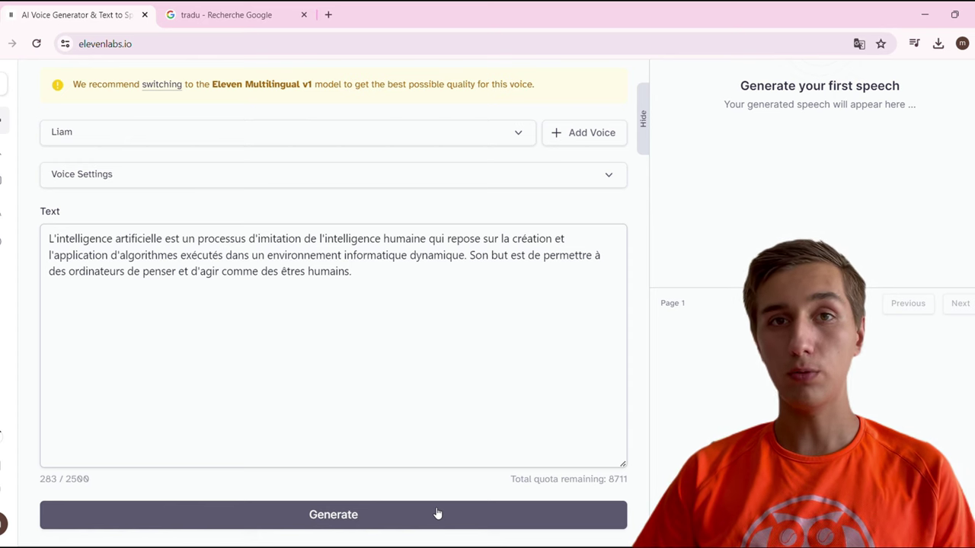
# Replace the speech text with its Croatian translation beginning "Umjetna inteligencija je proces oponašanja ljudske inteligencije" and close the Google search page
pyautogui.click(176, 282)
pyautogui.hotkey('ctrl', 'a')
pyautogui.write('Umjetna inteligencija je proces oponašanja ljudske inteligencije koji se oslanja na stvaranje i primjenu algoritama koji se izvršavaju u dinamičnom računalnom okruženju. Njegov cilj je omogućiti računalima da razmišljaju i djeluju kao ljudska bića.')
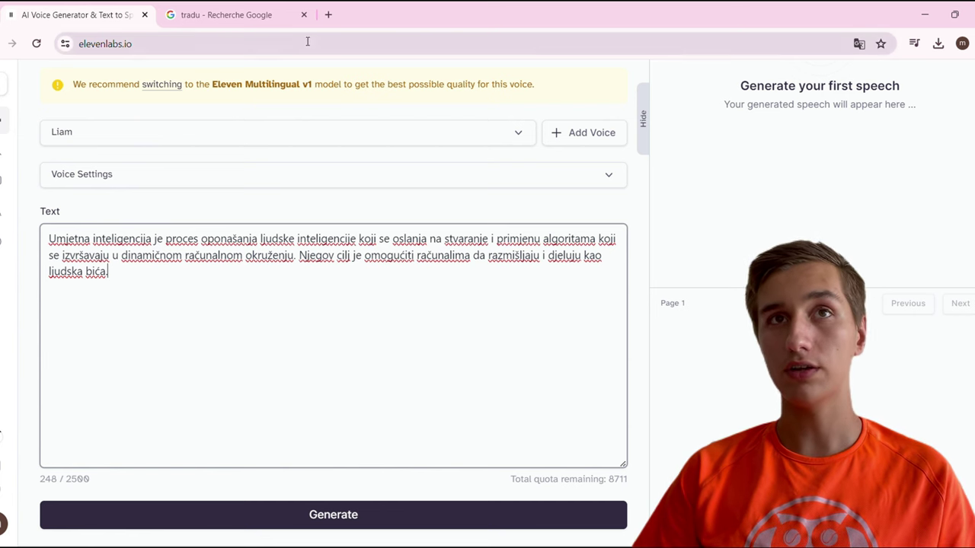
pyautogui.click(304, 15)
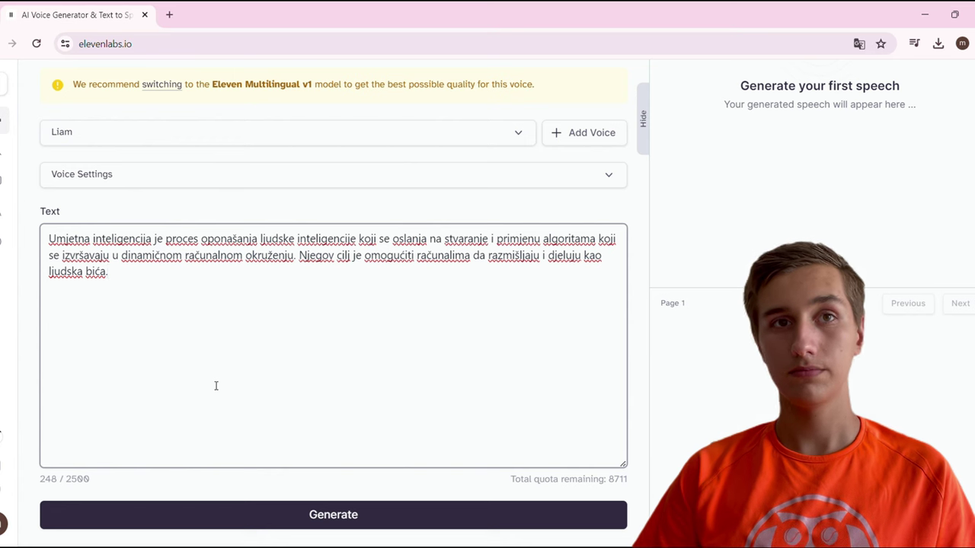
# Generate the Croatian speech with the Liam voice and play back the resulting audio
pyautogui.click(253, 524)
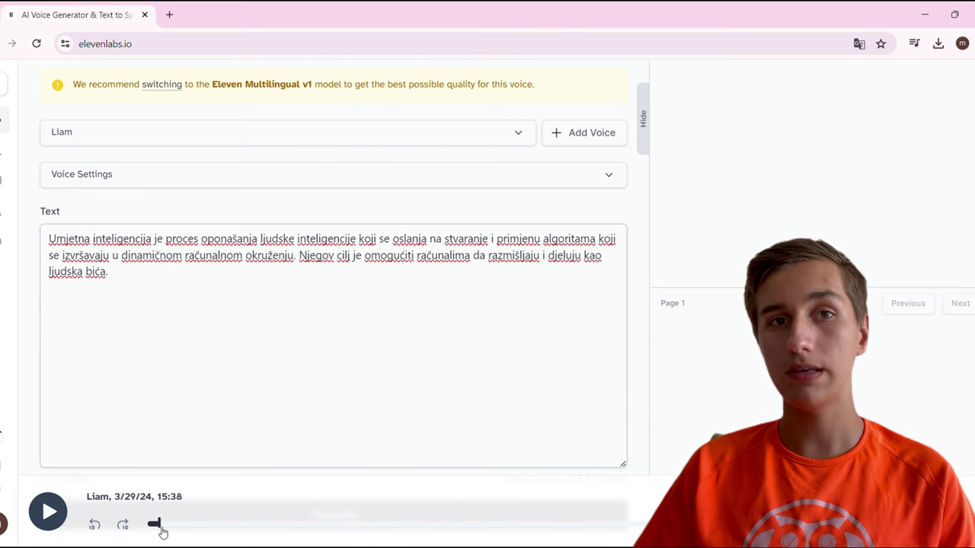
pyautogui.click(52, 518)
pyautogui.click(54, 521)
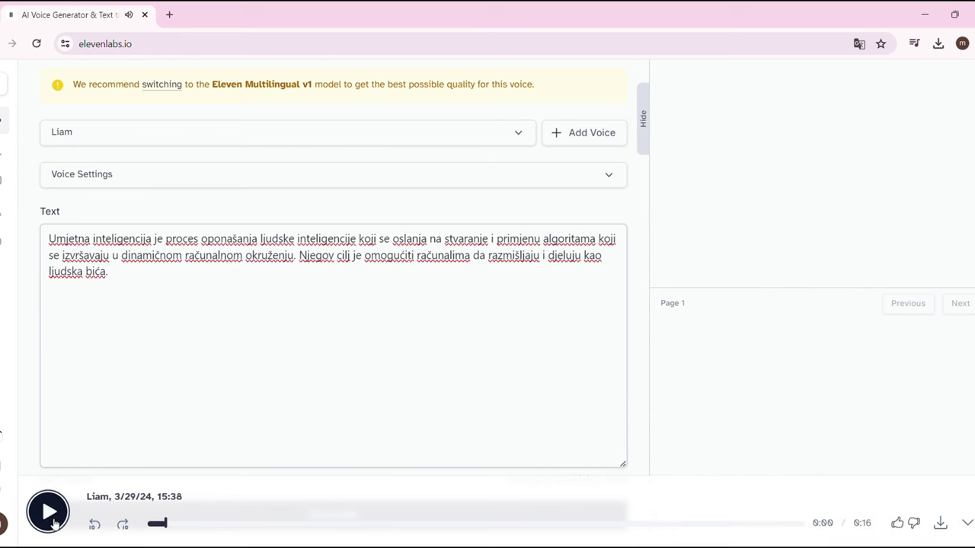
# Switch the synthesis mode to Speech to Speech and translate the page into French
pyautogui.scroll(2, 63, 457)
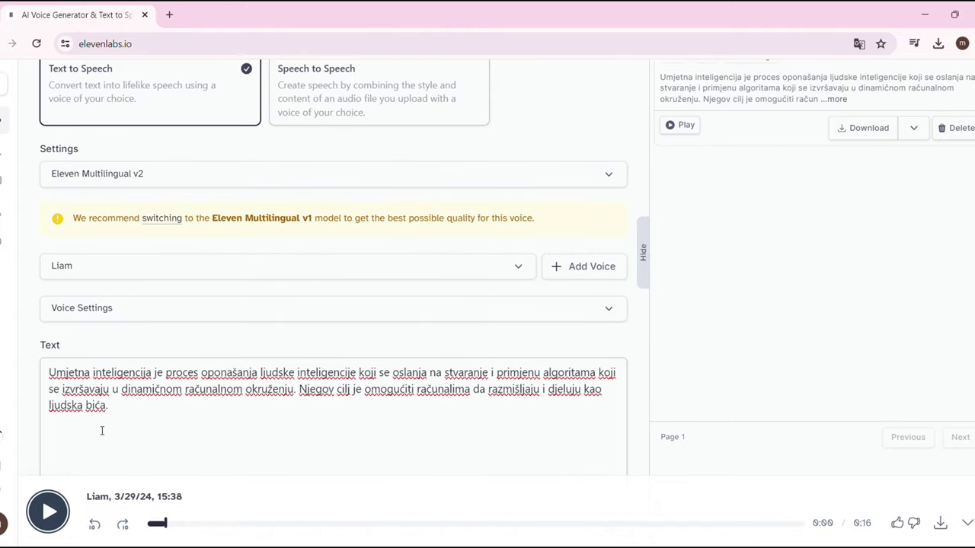
pyautogui.scroll(1, 249, 327)
pyautogui.scroll(-1, 232, 364)
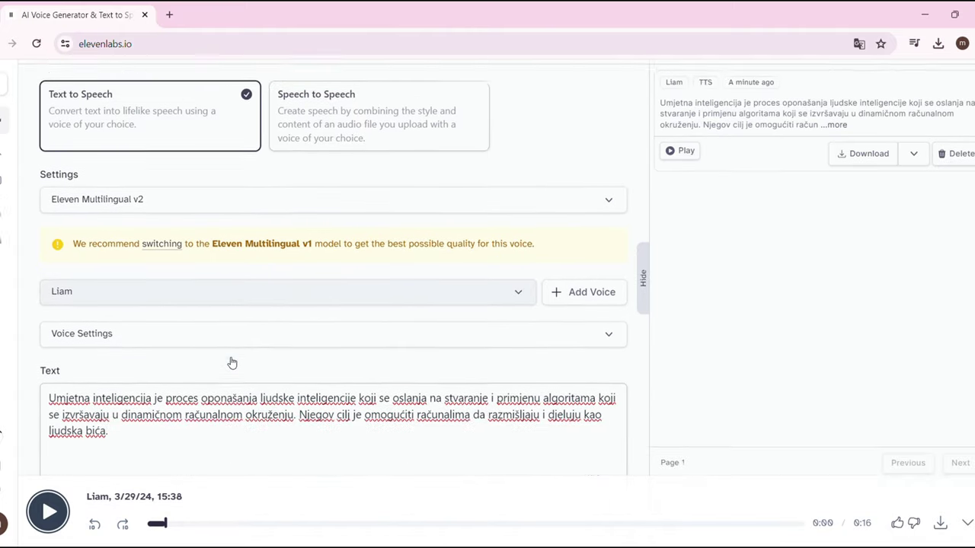
pyautogui.scroll(1, 232, 363)
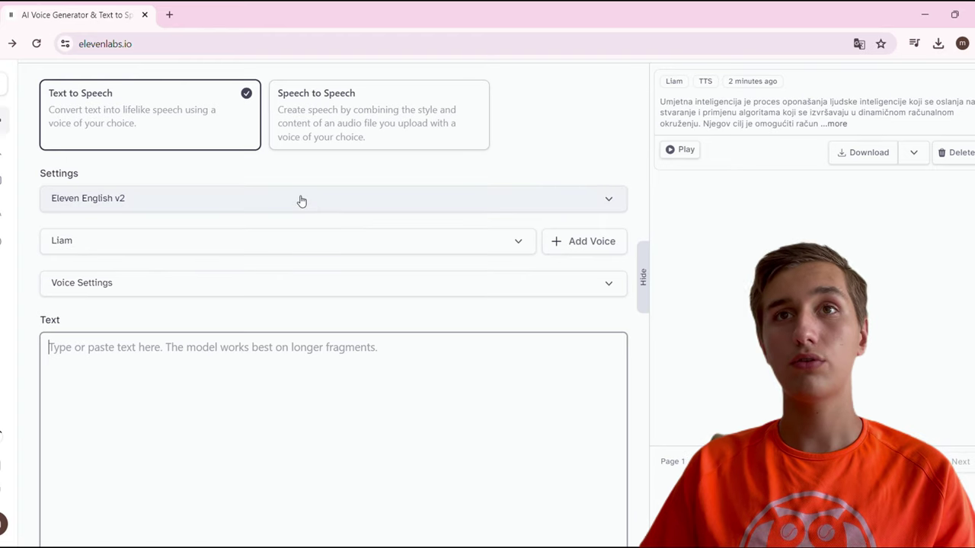
pyautogui.click(365, 105)
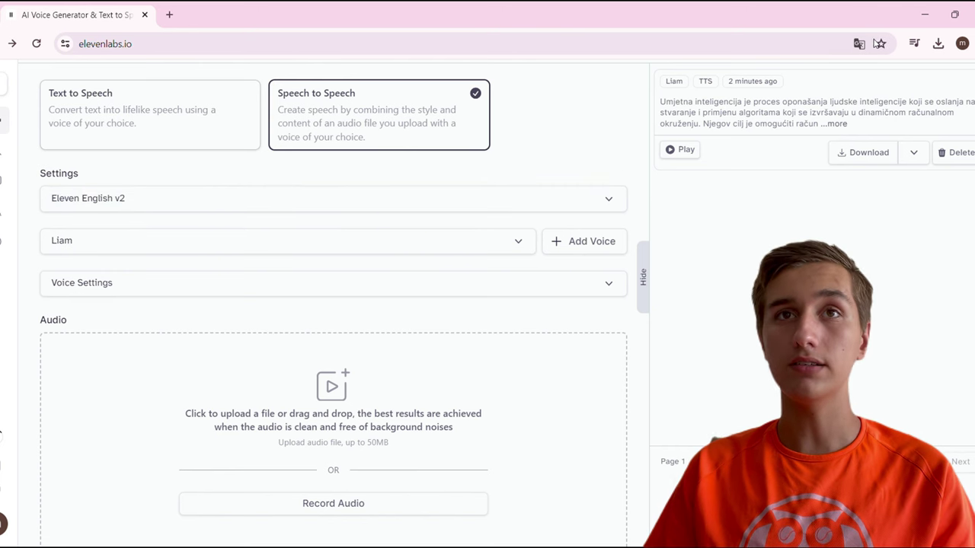
pyautogui.click(861, 44)
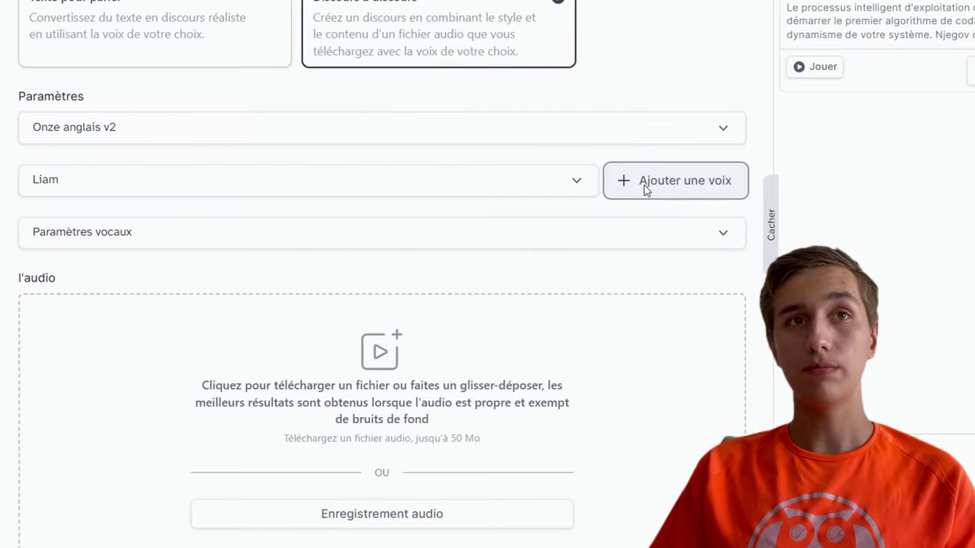
# Start adding a voice with Conception vocale, setting the gender to Mâle, the age to D'âge moyen and the accent to Américain
pyautogui.click(546, 241)
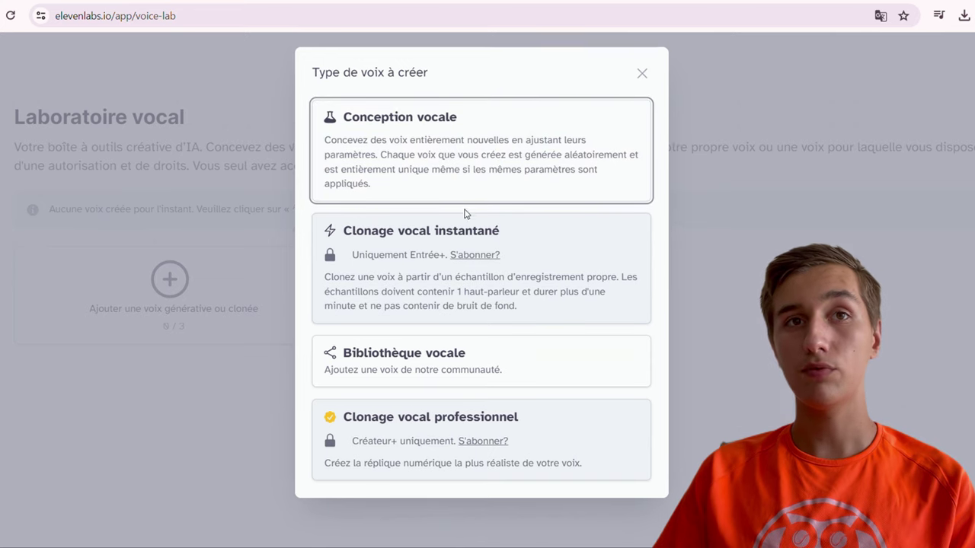
pyautogui.scroll(-1, 436, 317)
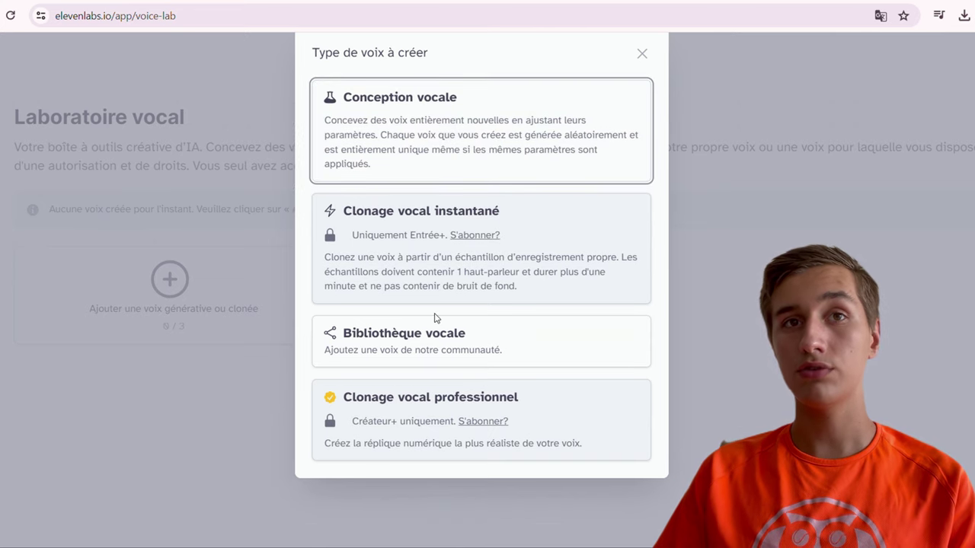
pyautogui.click(348, 133)
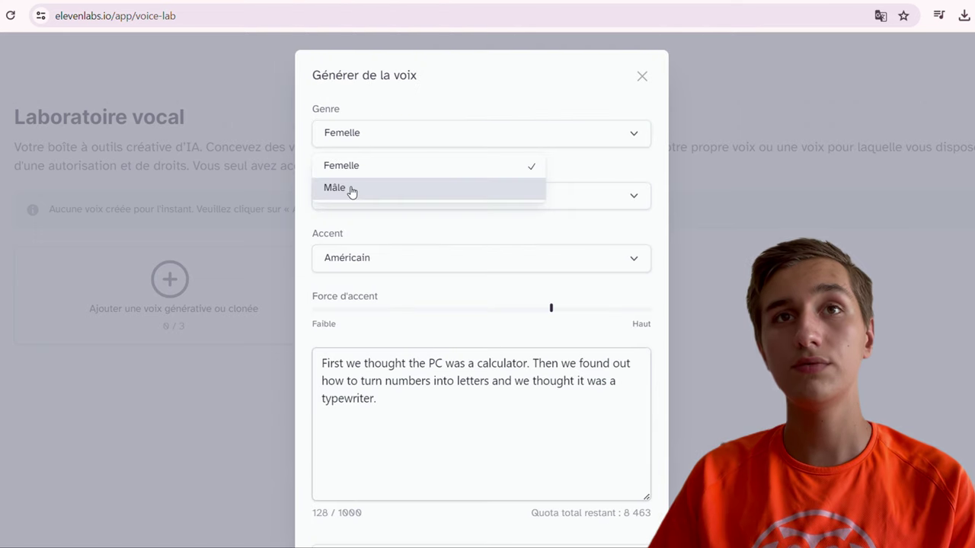
pyautogui.click(348, 191)
pyautogui.click(422, 190)
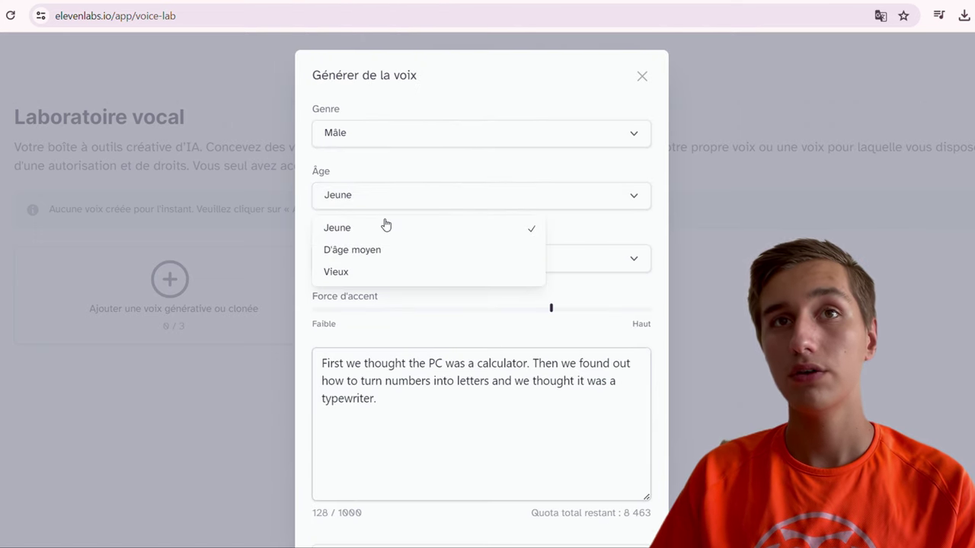
pyautogui.click(385, 251)
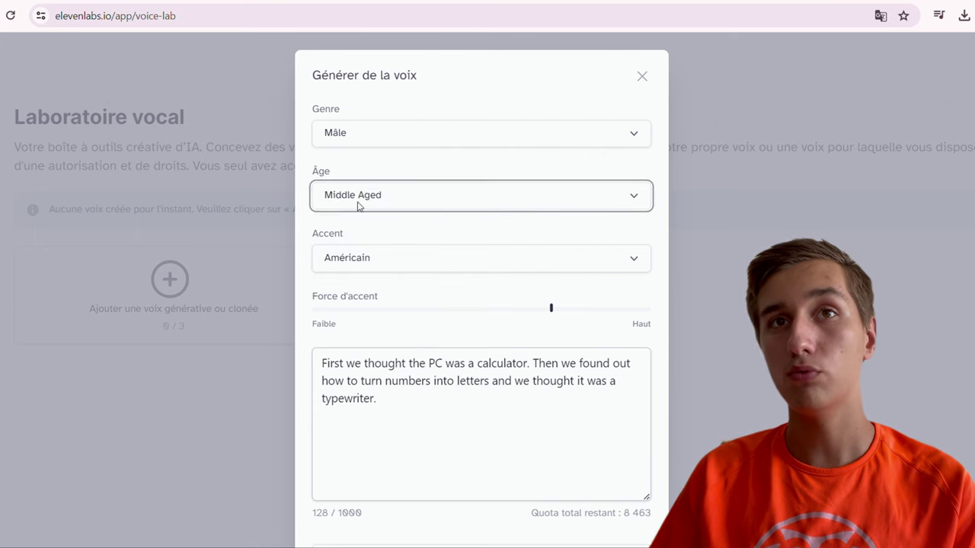
pyautogui.click(387, 256)
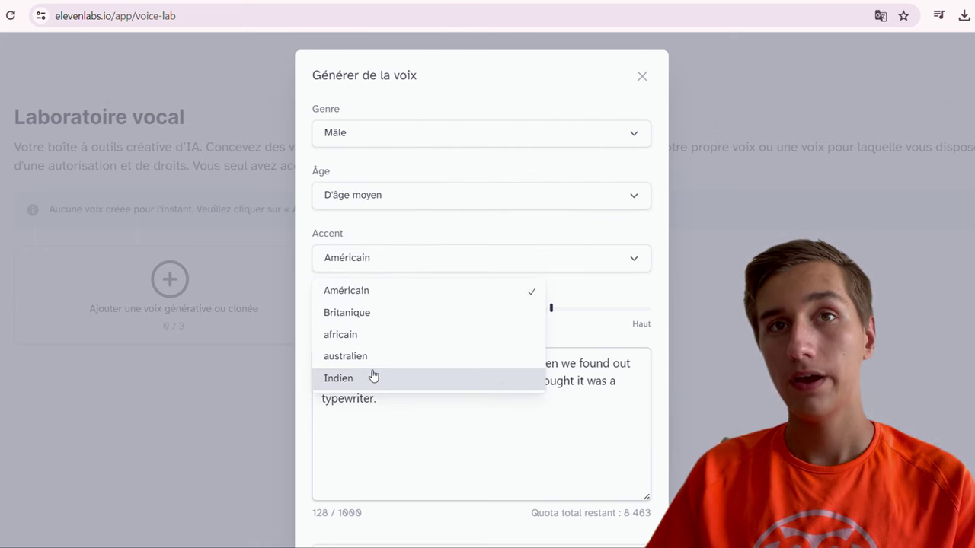
pyautogui.click(361, 292)
# Generate a sample of the designed voice from the preset English text, and close the voice creation dialog
pyautogui.scroll(-1, 396, 301)
pyautogui.scroll(-2, 396, 300)
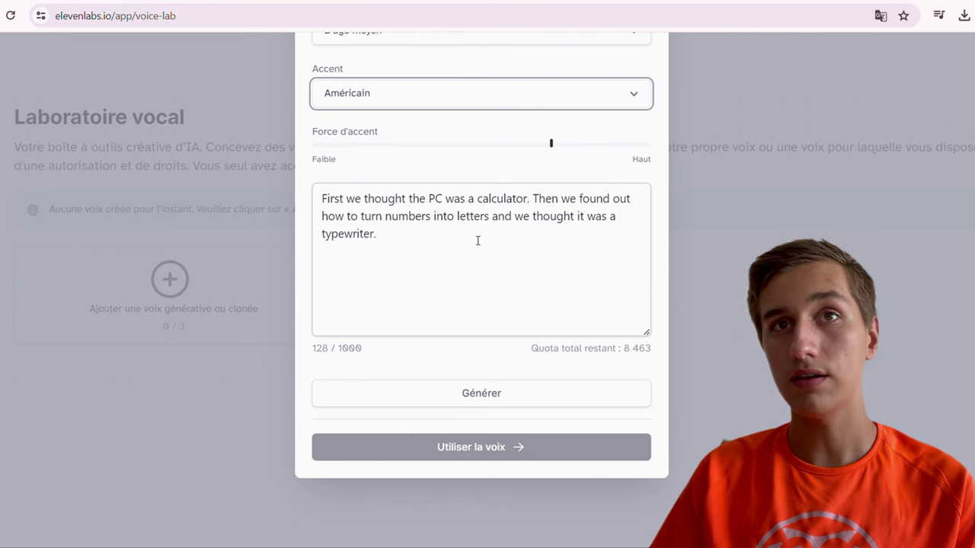
pyautogui.click(373, 260)
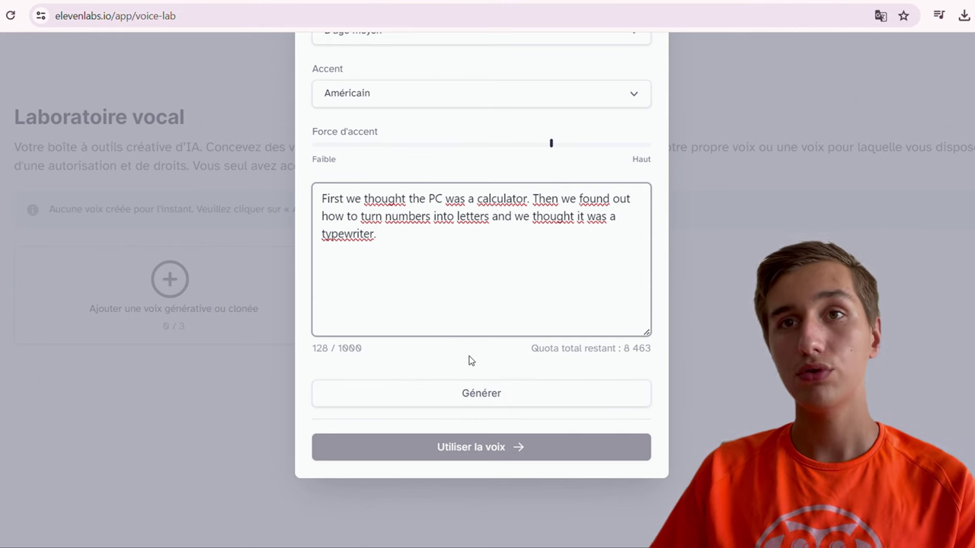
pyautogui.click(479, 394)
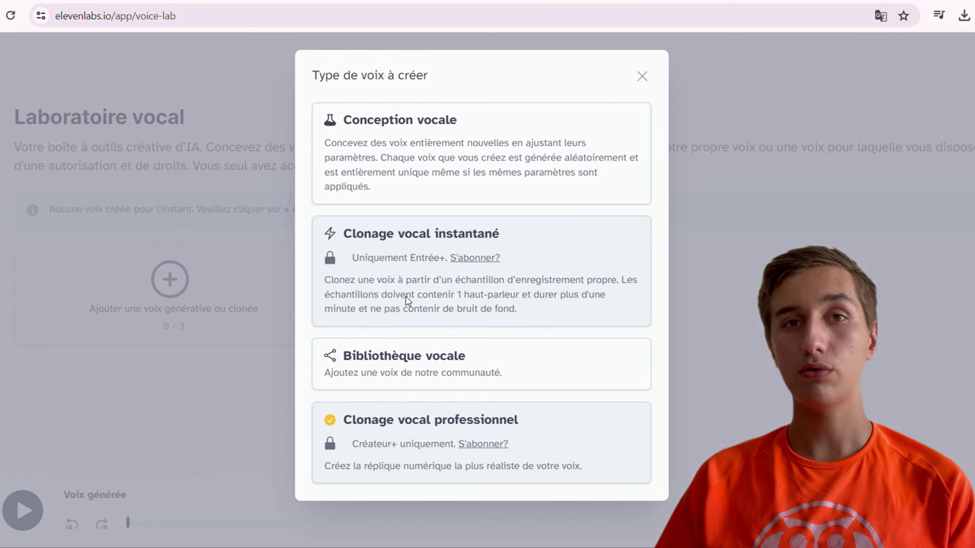
pyautogui.click(643, 78)
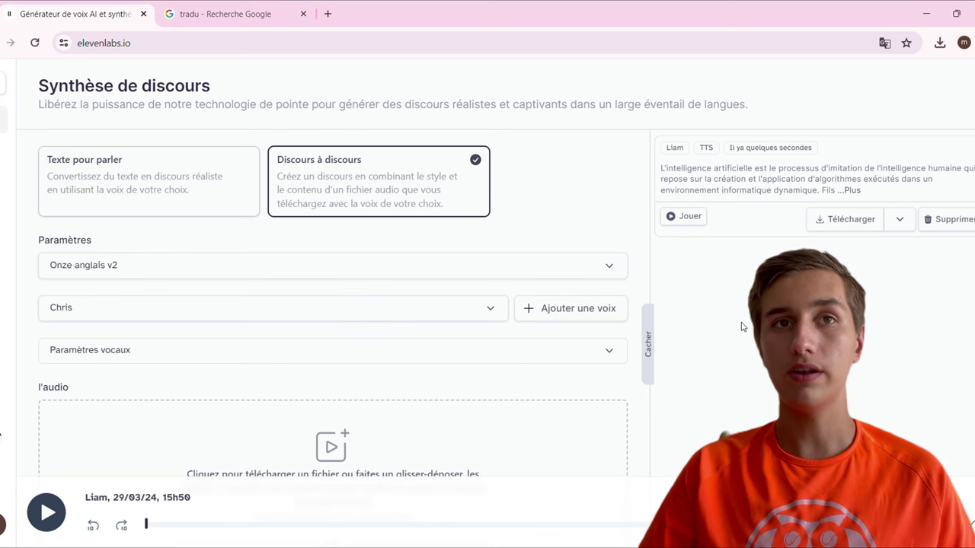
# View the models available for Discours à discours and close the model list without choosing another one
pyautogui.click(473, 265)
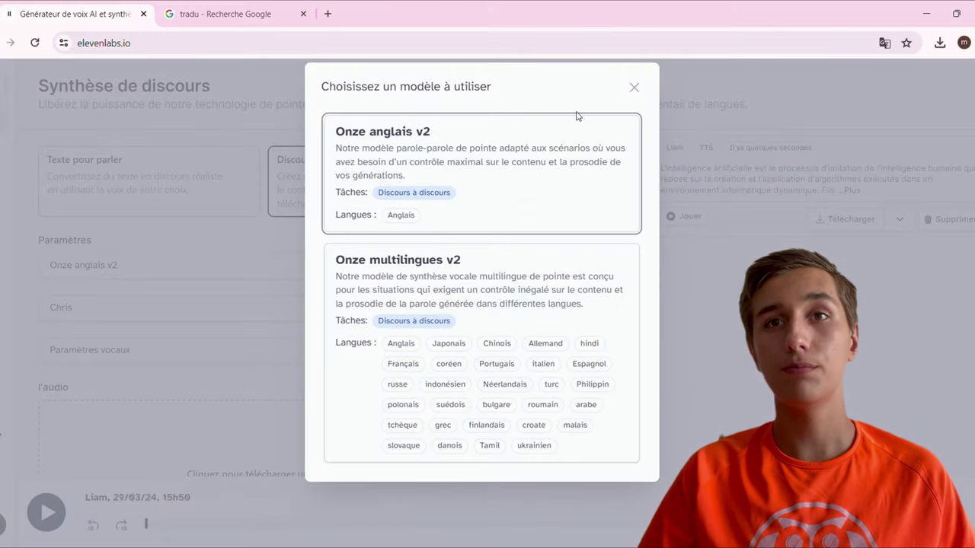
pyautogui.click(637, 93)
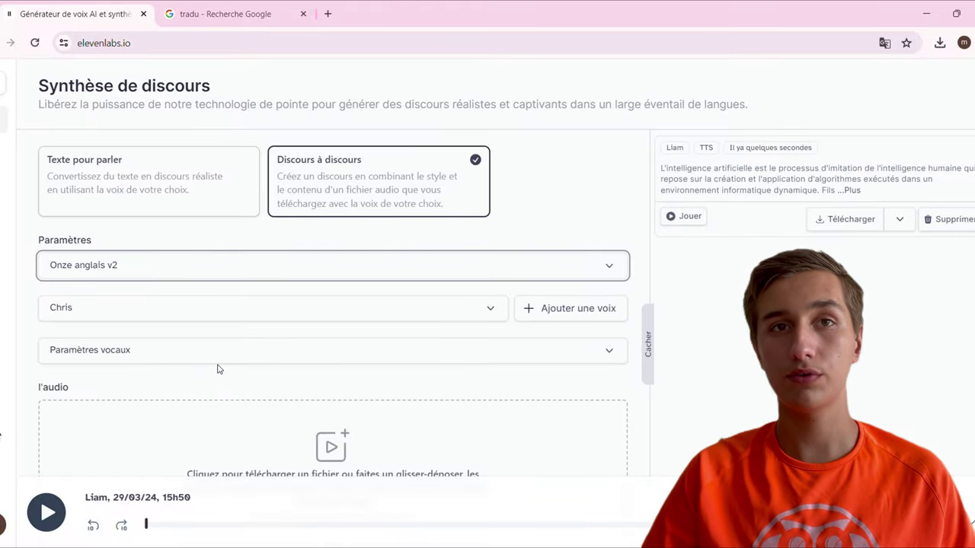
# In the Paramètres vocaux, raise La stabilité to about 70%, Clarté + similarité to about 85% and Exagération du style to its maximum
pyautogui.click(394, 354)
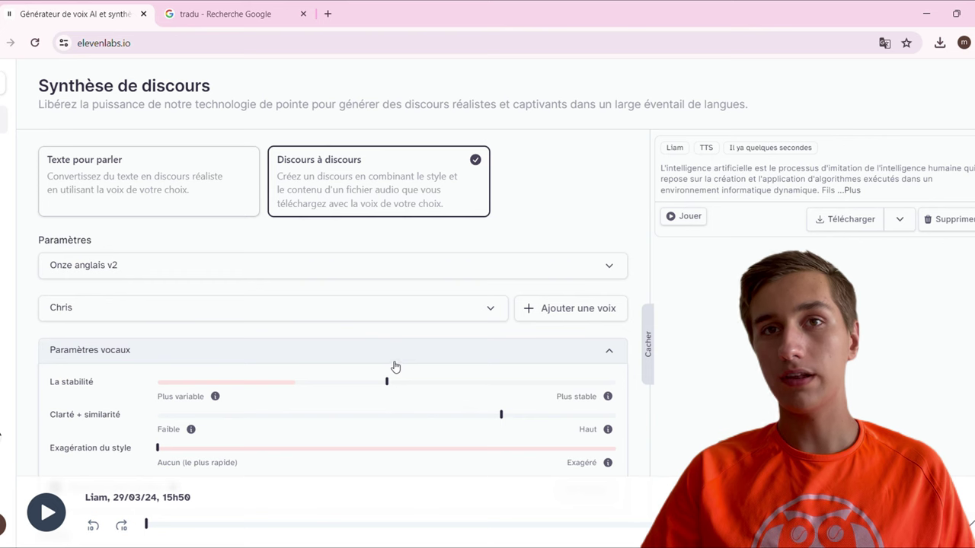
pyautogui.moveTo(377, 373); pyautogui.dragTo(483, 385)
pyautogui.scroll(-1, 436, 401)
pyautogui.scroll(-1, 437, 401)
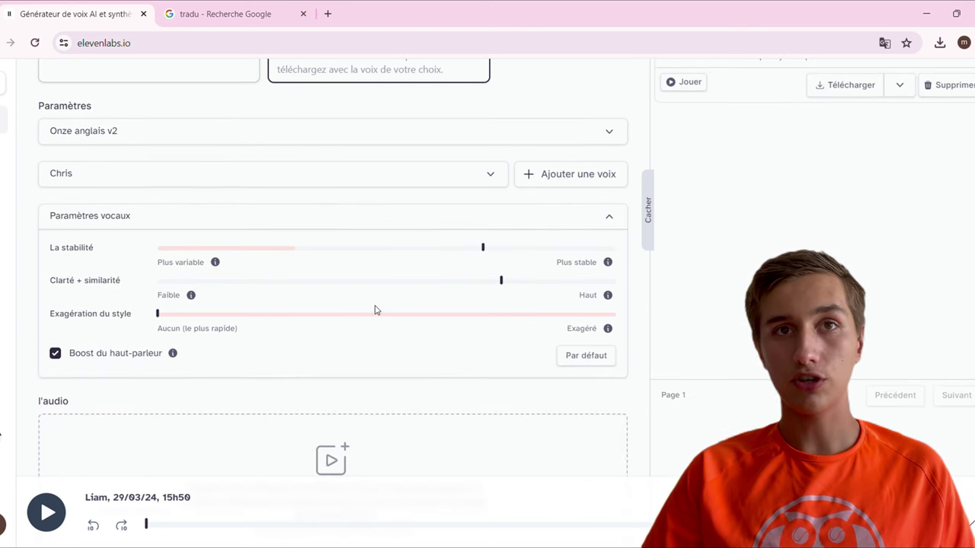
pyautogui.moveTo(500, 277); pyautogui.dragTo(551, 285)
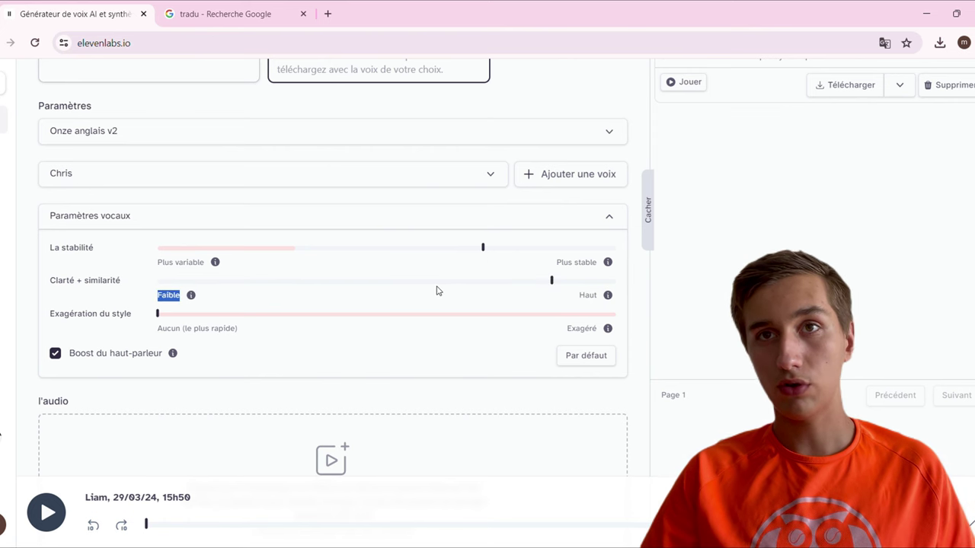
pyautogui.moveTo(162, 327); pyautogui.dragTo(614, 311)
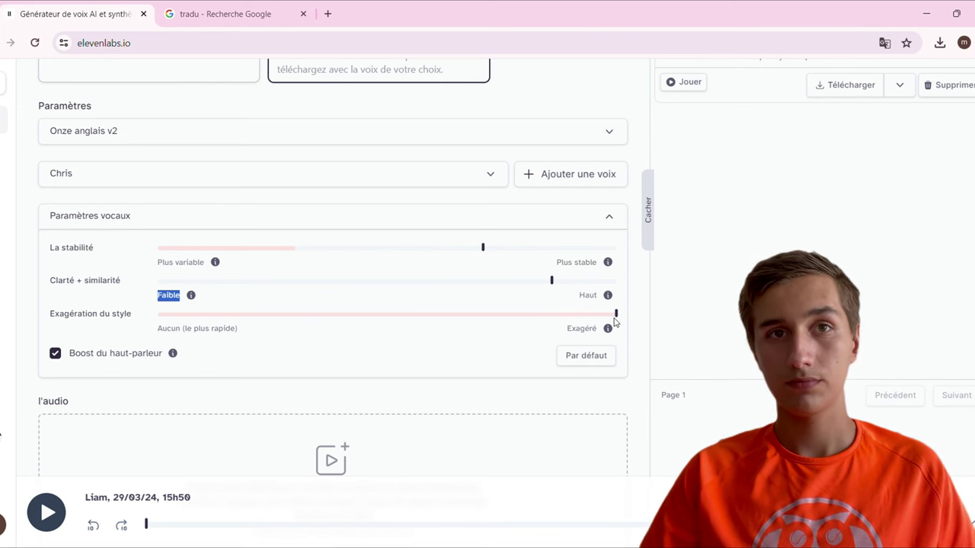
pyautogui.click(267, 354)
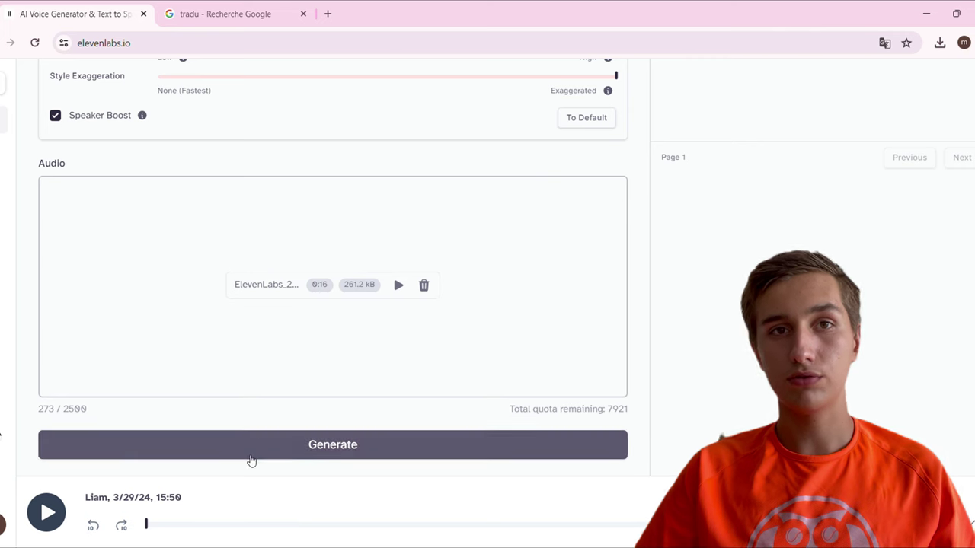
# Generate speech from the uploaded ElevenLabs audio file with the Chris voice, and pause its playback
pyautogui.click(178, 447)
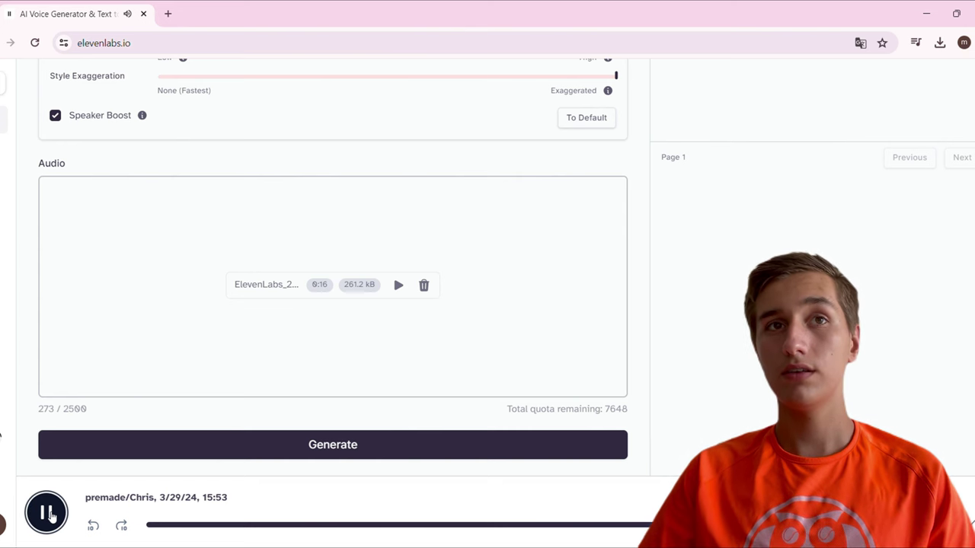
pyautogui.click(48, 513)
pyautogui.click(48, 515)
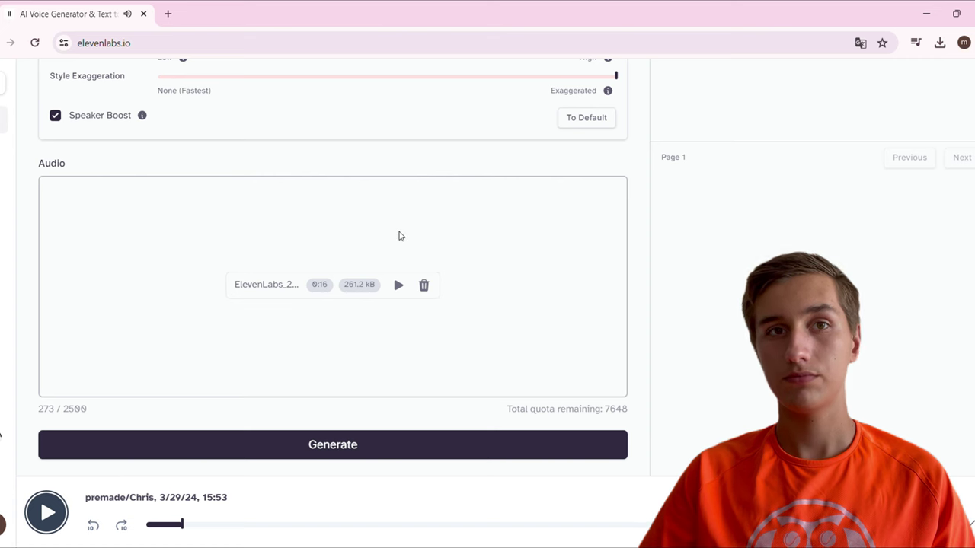
# Listen to the uploaded source audio file in the Audio area, and stop the playback
pyautogui.click(399, 287)
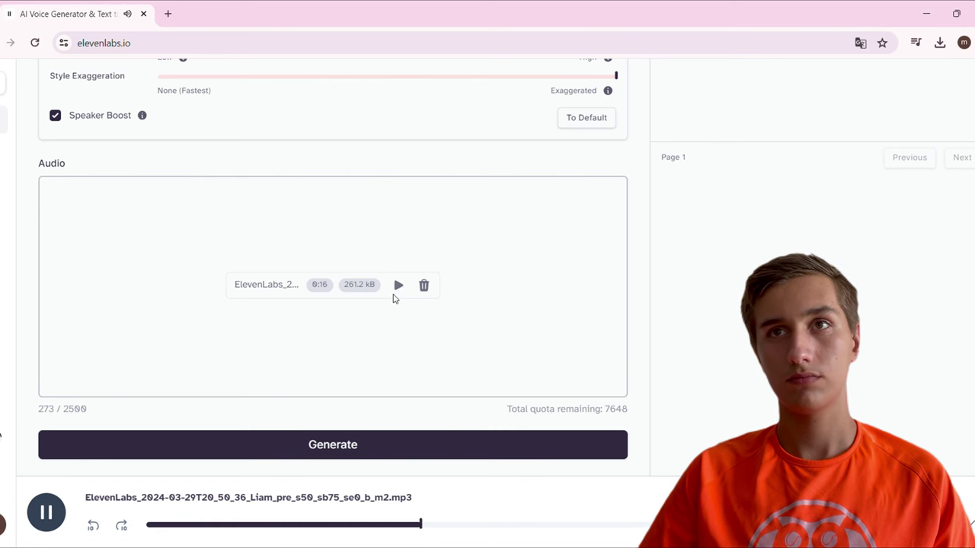
pyautogui.scroll(3, 663, 268)
pyautogui.scroll(-3, 663, 269)
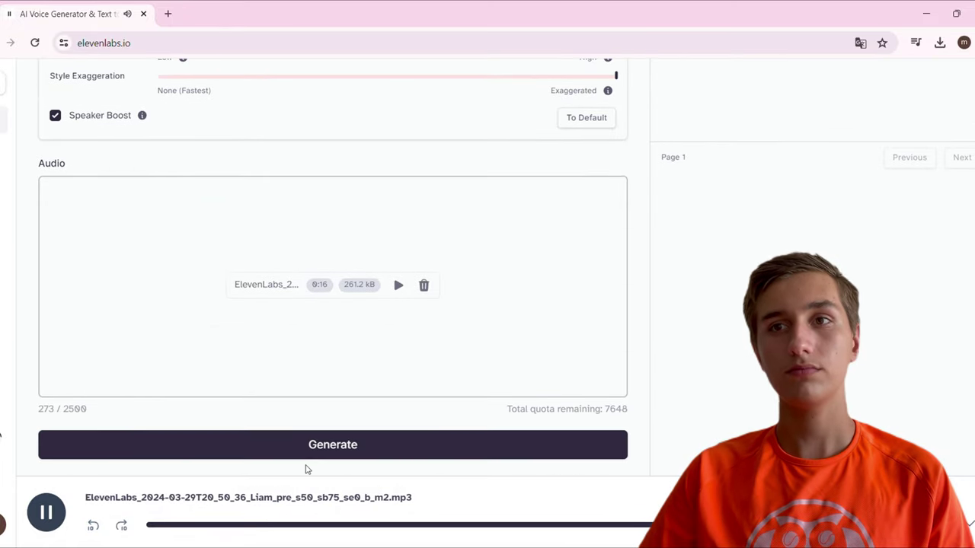
pyautogui.click(47, 513)
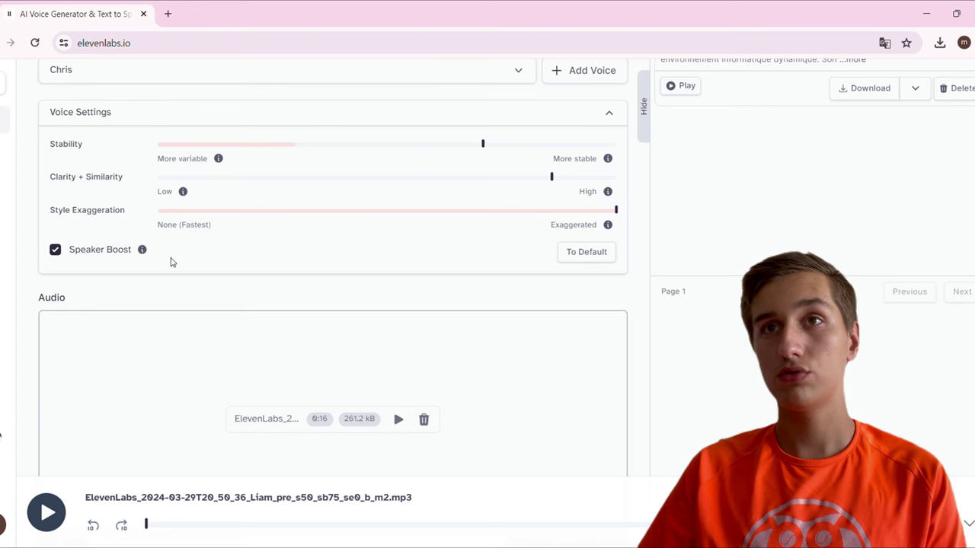
# Play the Chris speech-to-speech result from the generation history to compare it with the source, and stop the playback
pyautogui.scroll(2, 678, 284)
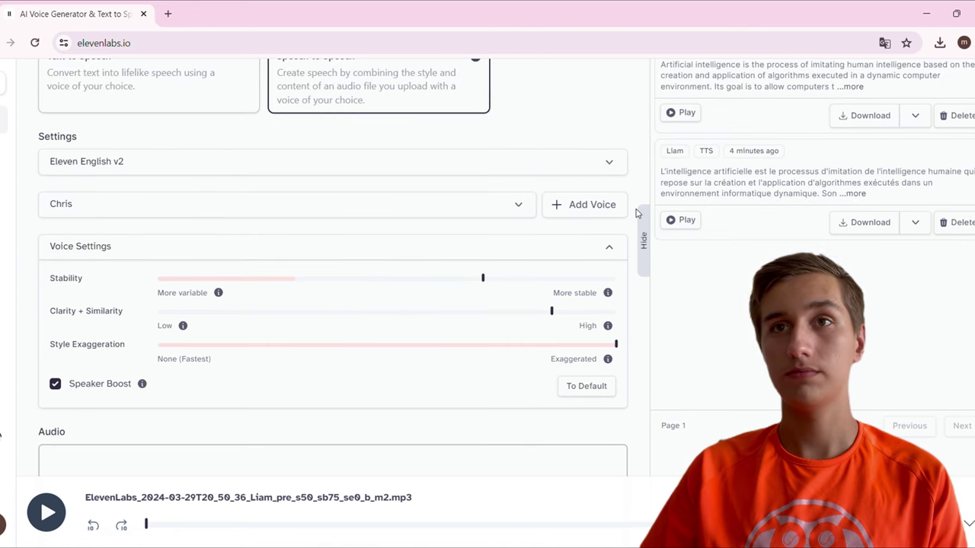
pyautogui.scroll(2, 678, 243)
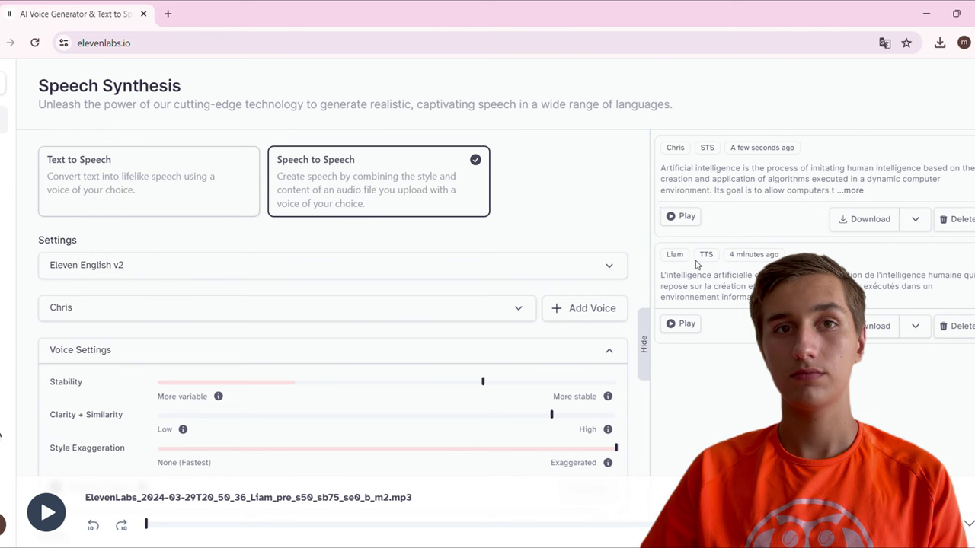
pyautogui.click(686, 221)
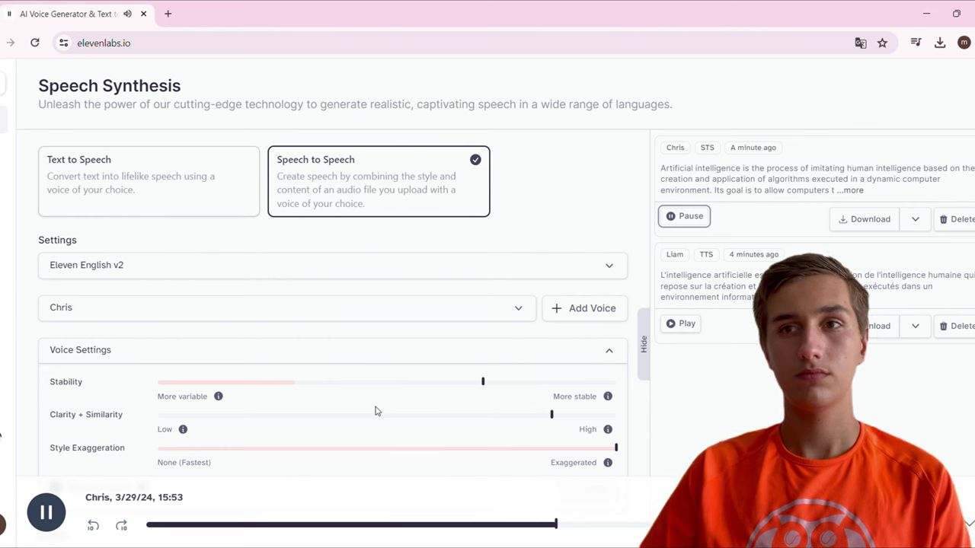
pyautogui.click(47, 517)
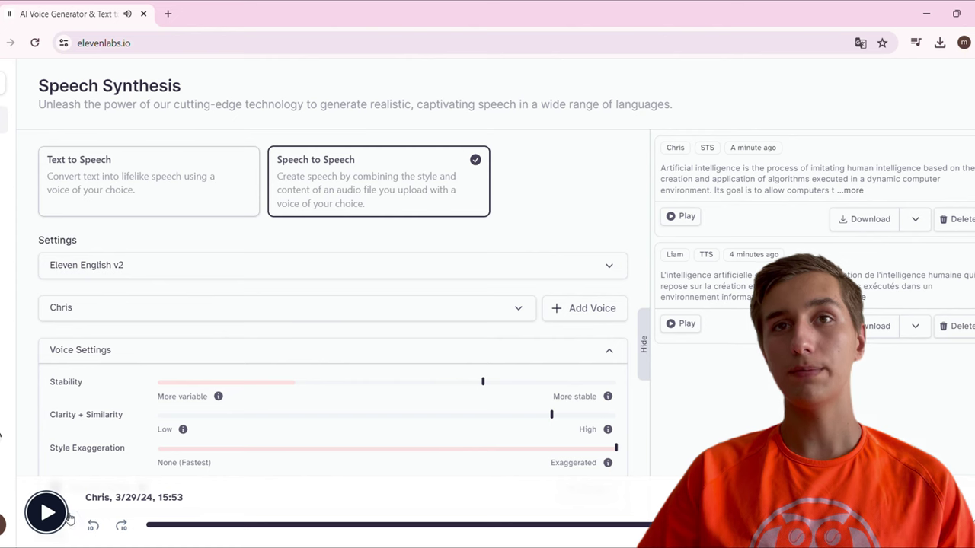
pyautogui.scroll(-1, 426, 316)
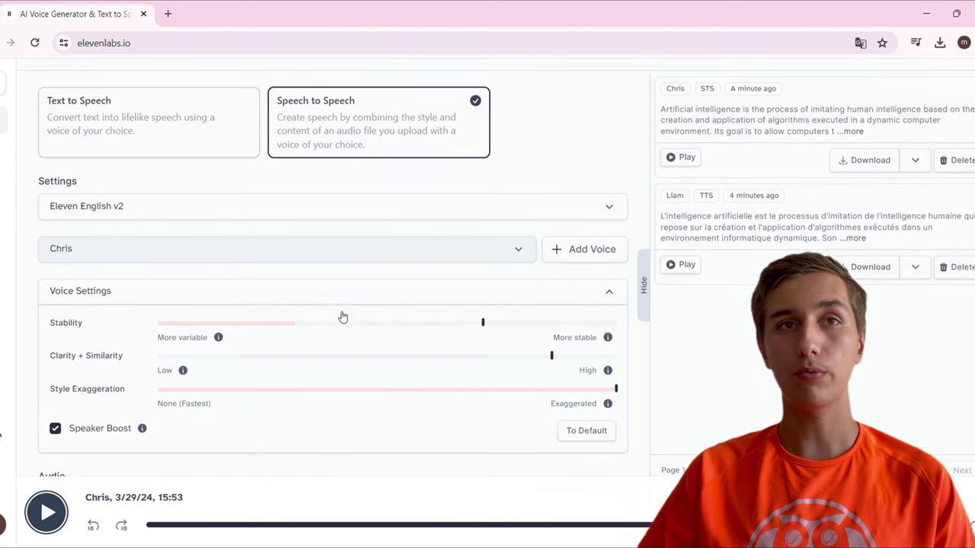